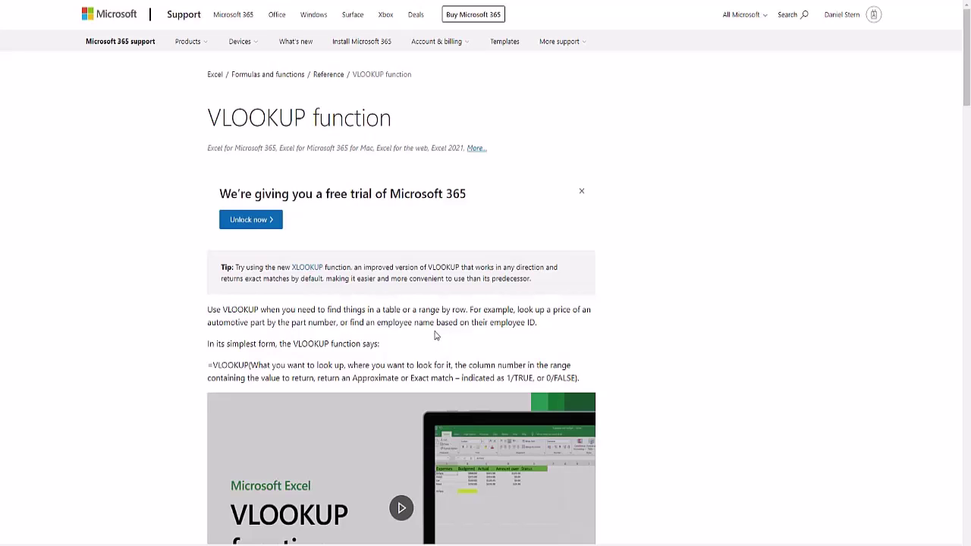
Step: Read through the VLOOKUP function support article, including its syntax description and the How to get started section
{"action": "scroll", "coordinate": [436, 335], "scroll_direction": "down", "scroll_amount": 1}
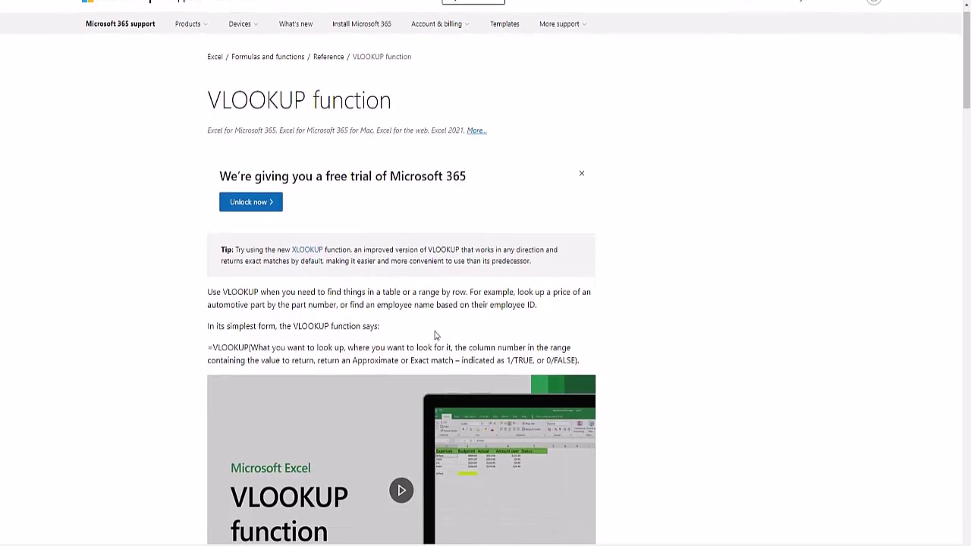
{"action": "scroll", "coordinate": [436, 336], "scroll_direction": "down", "scroll_amount": 2}
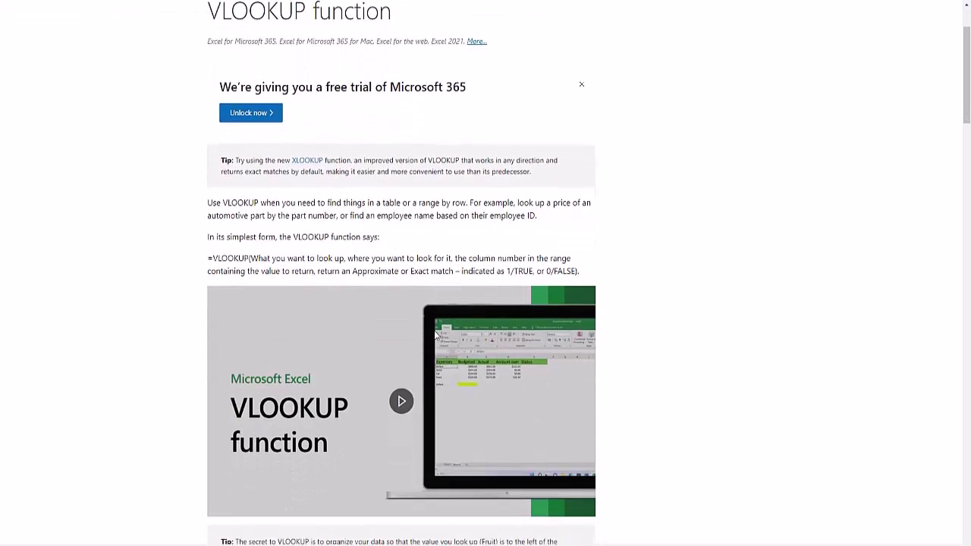
{"action": "scroll", "coordinate": [436, 336], "scroll_direction": "down", "scroll_amount": 3}
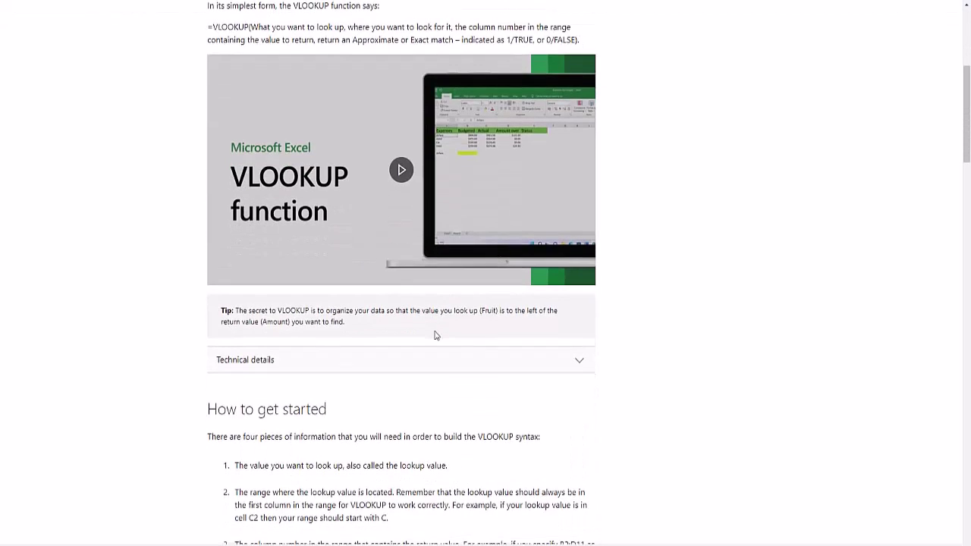
{"action": "scroll", "coordinate": [434, 332], "scroll_direction": "down", "scroll_amount": 2}
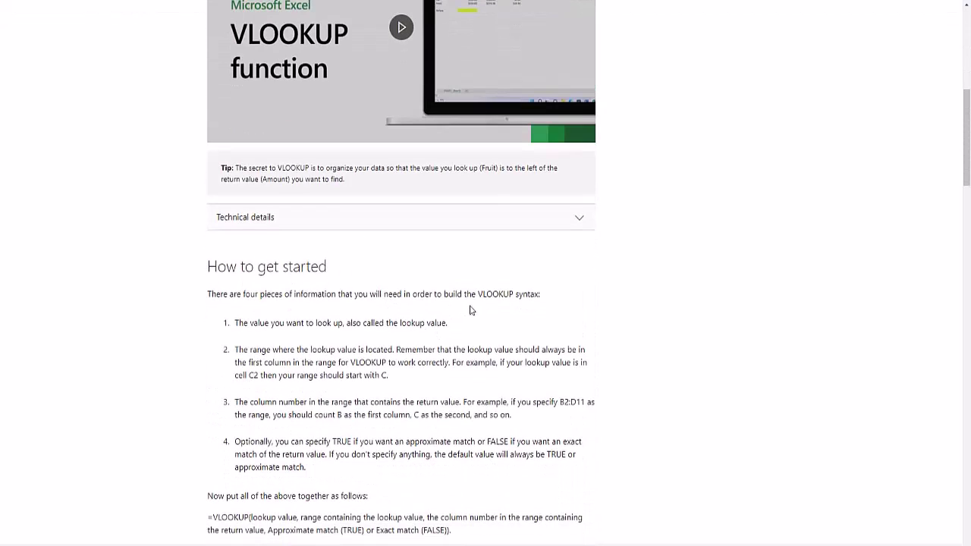
{"action": "scroll", "coordinate": [482, 318], "scroll_direction": "up", "scroll_amount": 6}
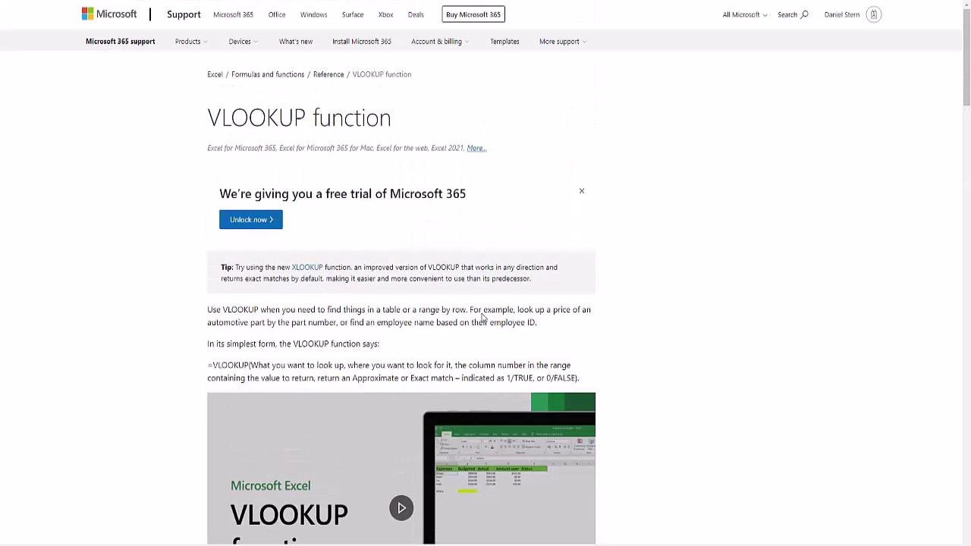
{"action": "scroll", "coordinate": [482, 318], "scroll_direction": "down", "scroll_amount": 8}
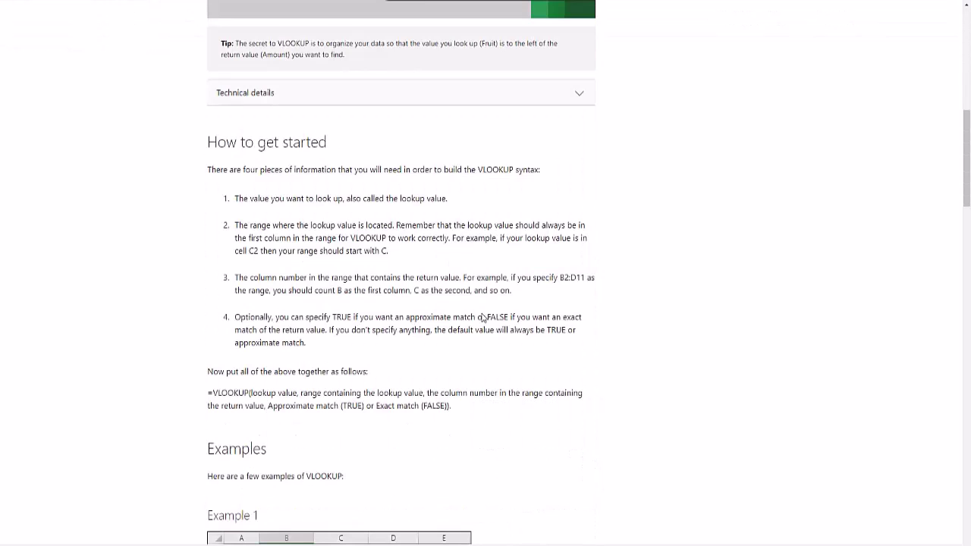
{"action": "scroll", "coordinate": [482, 317], "scroll_direction": "down", "scroll_amount": 2}
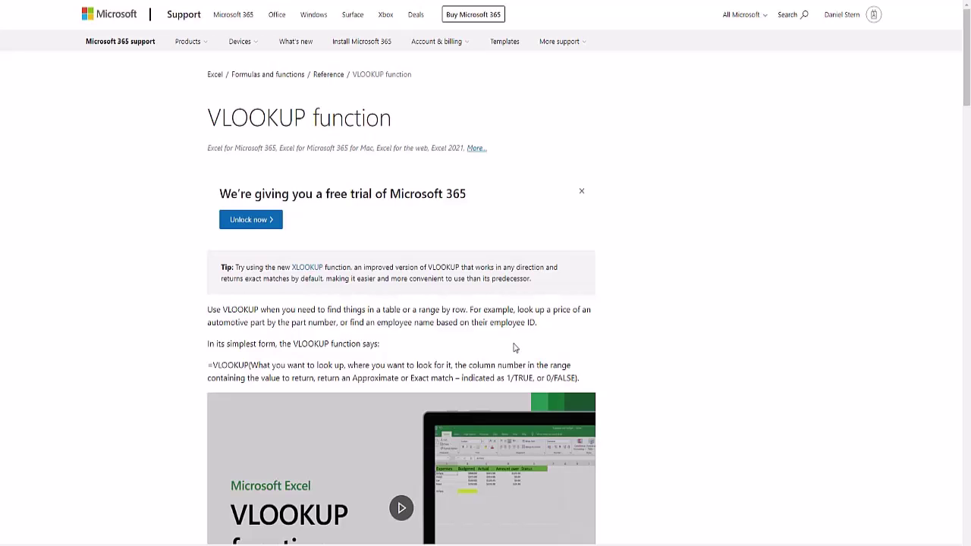
Step: Switch to ChatGPT and send the question "In Excel, what is VLOOKUP?"
{"action": "key", "text": "alt+Tab"}
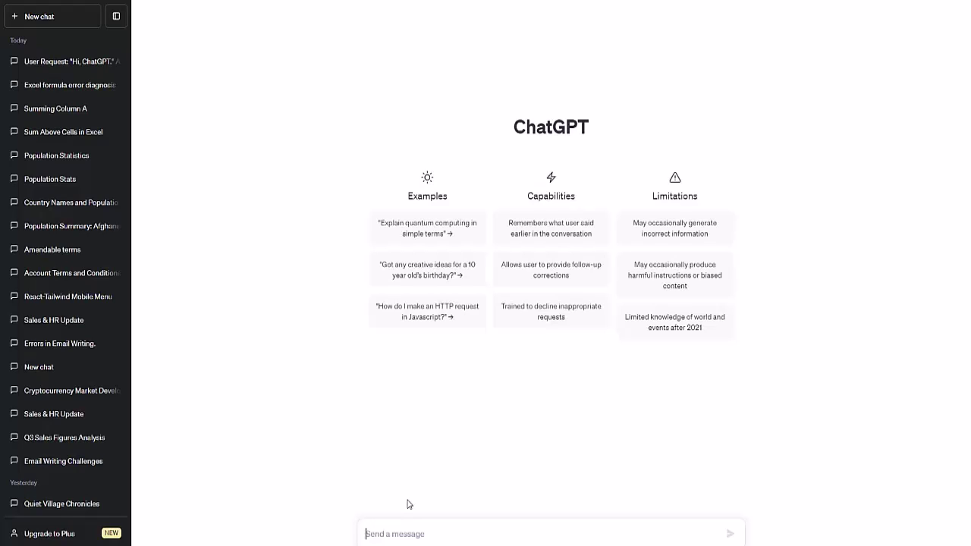
{"action": "type", "text": "In Excel, "}
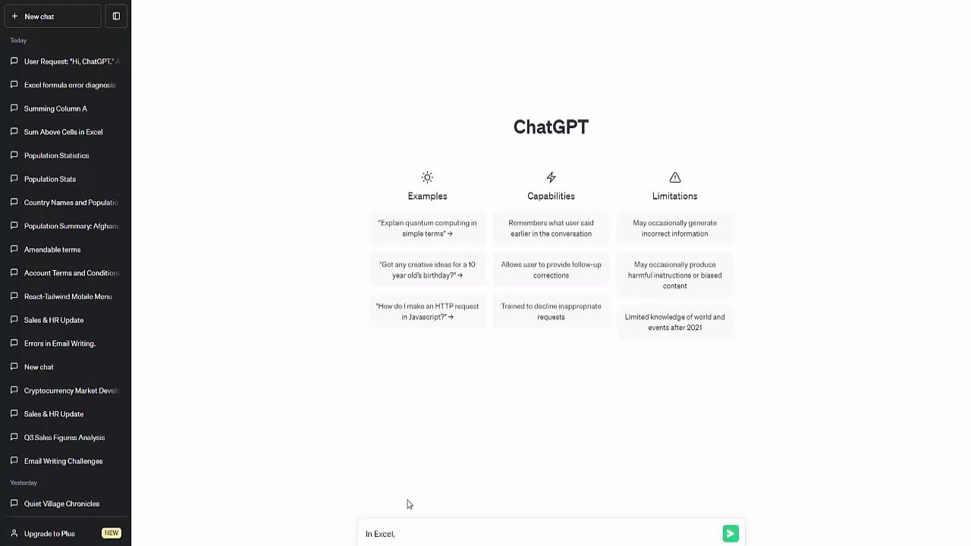
{"action": "type", "text": "what is VLOOKUP?"}
{"action": "key", "text": "Return"}
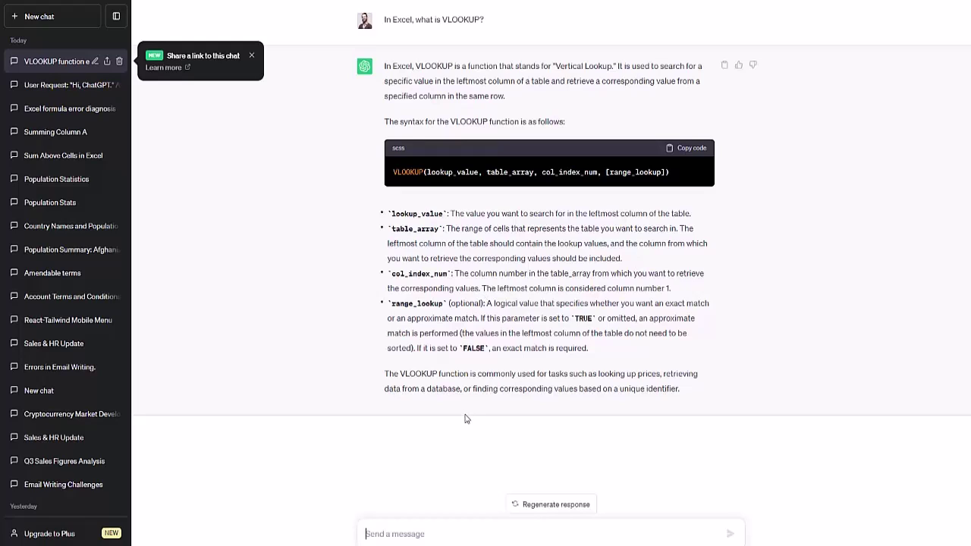
Step: Send the follow-up prompt "Explain the lookup_value argument."
{"action": "type", "text": "Explain "}
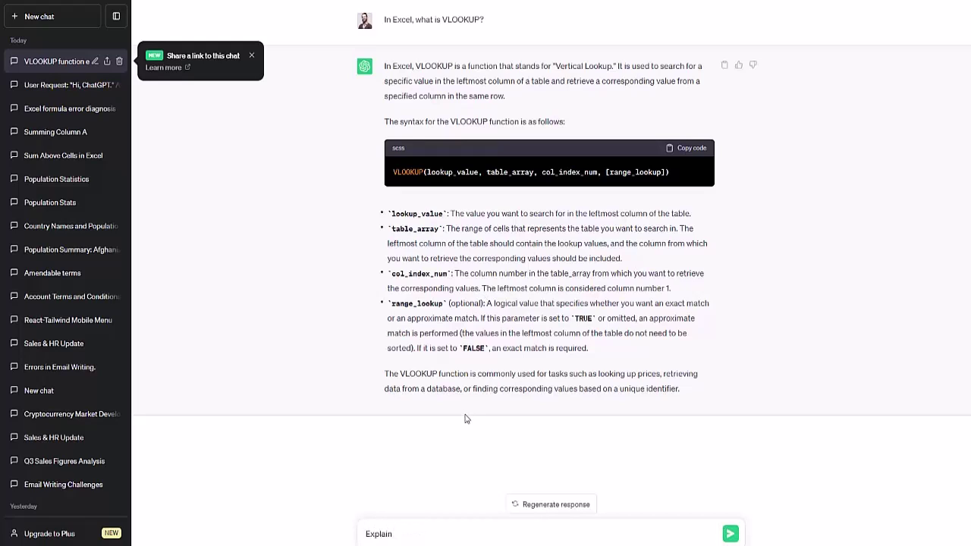
{"action": "type", "text": "the lookup_value argument."}
{"action": "key", "text": "Return"}
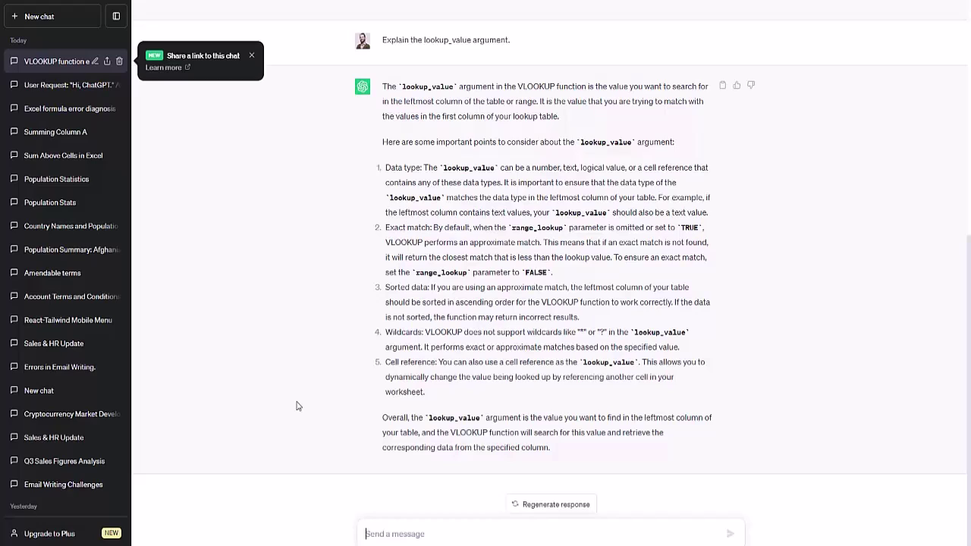
Step: Send the prompt "Explain VLOOKUP to me like I'm a first year business student with no computing expertise."
{"action": "type", "text": "Explain V"}
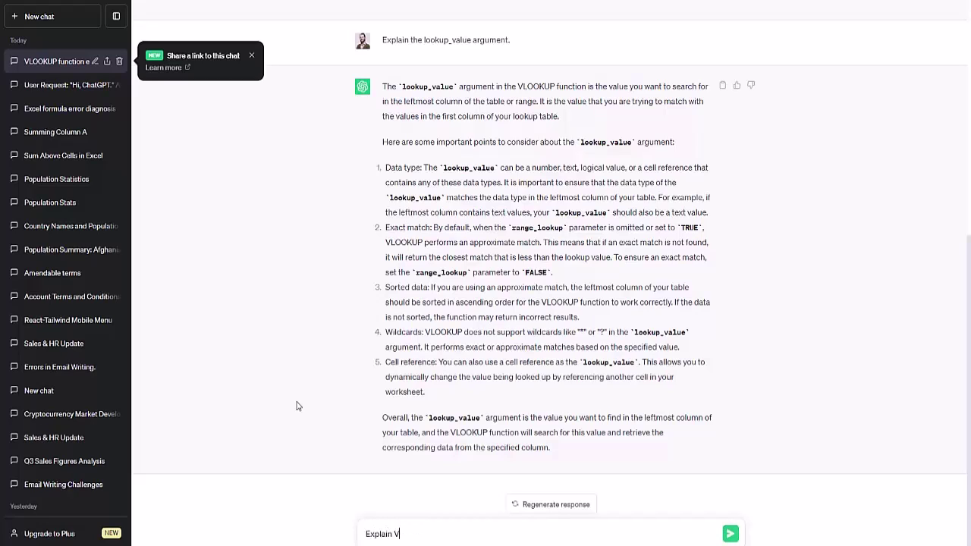
{"action": "type", "text": "LOOKUP to me like I'm a first year "}
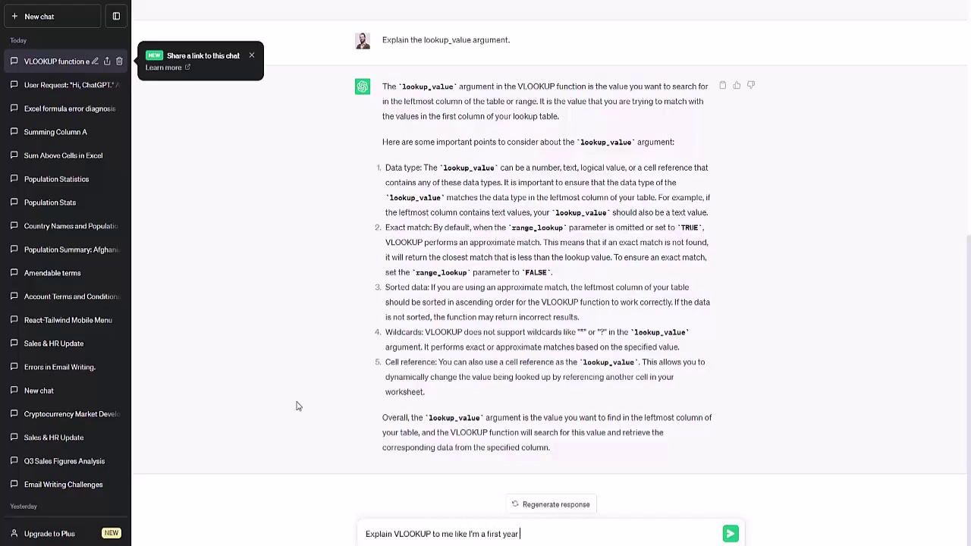
{"action": "type", "text": "business student with no computing experitse"}
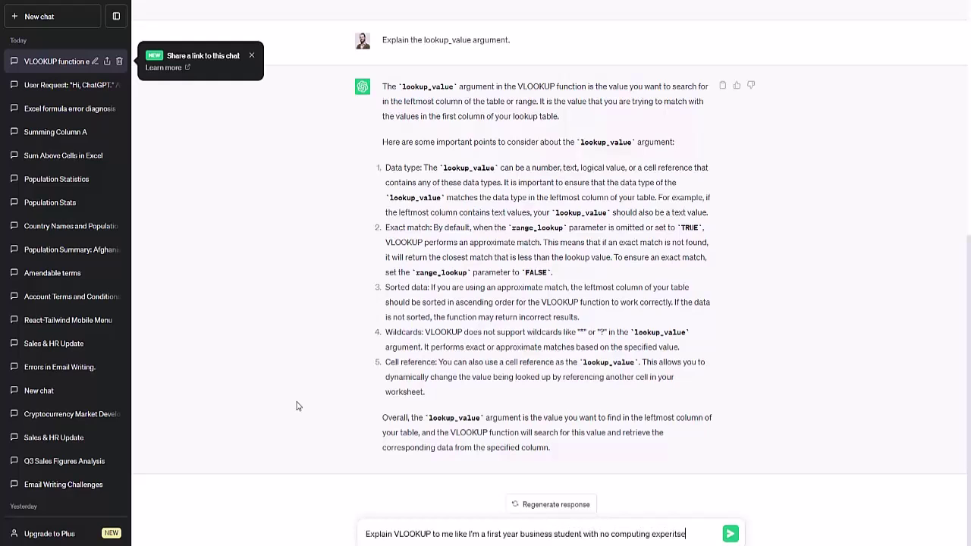
{"action": "key", "text": "BackSpace"}
{"action": "key", "text": "BackSpace"}
{"action": "key", "text": "BackSpace"}
{"action": "key", "text": "BackSpace"}
{"action": "type", "text": "tise."}
{"action": "key", "text": "Return"}
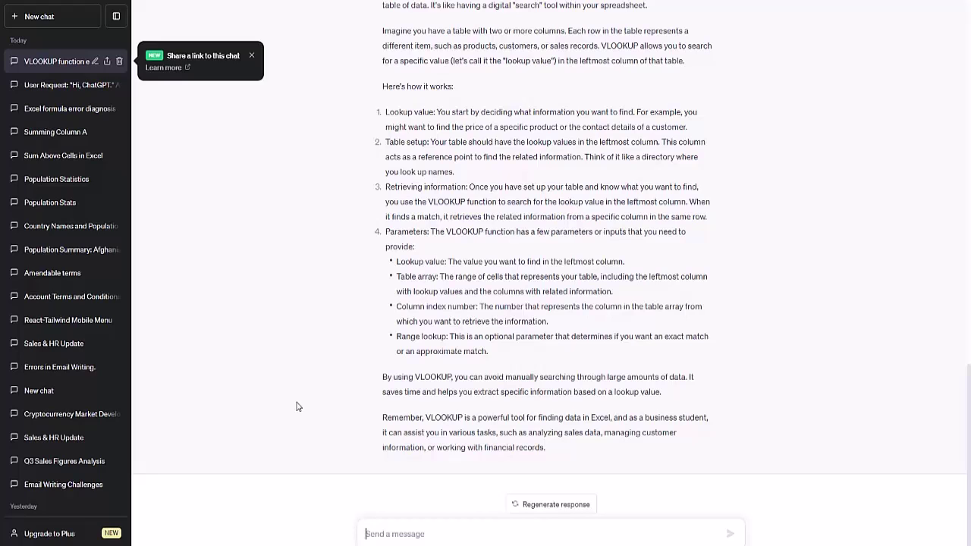
Step: Send "Give me a real world use case of using VLOOKUP to work with a table of cryptocurrencies, their market caps, their tokenomics, etc."
{"action": "scroll", "coordinate": [351, 310], "scroll_direction": "up", "scroll_amount": 5}
{"action": "scroll", "coordinate": [364, 327], "scroll_direction": "down", "scroll_amount": 1}
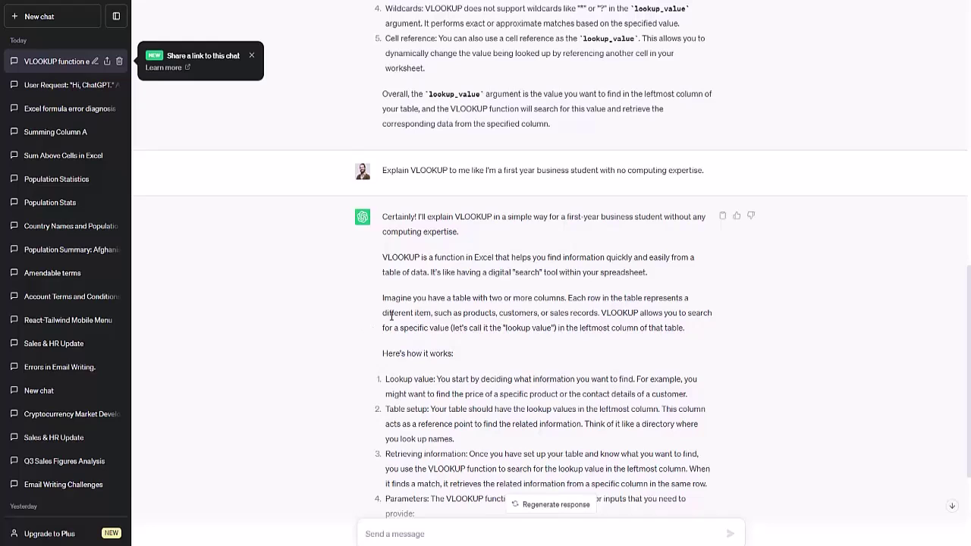
{"action": "scroll", "coordinate": [391, 315], "scroll_direction": "down", "scroll_amount": 4}
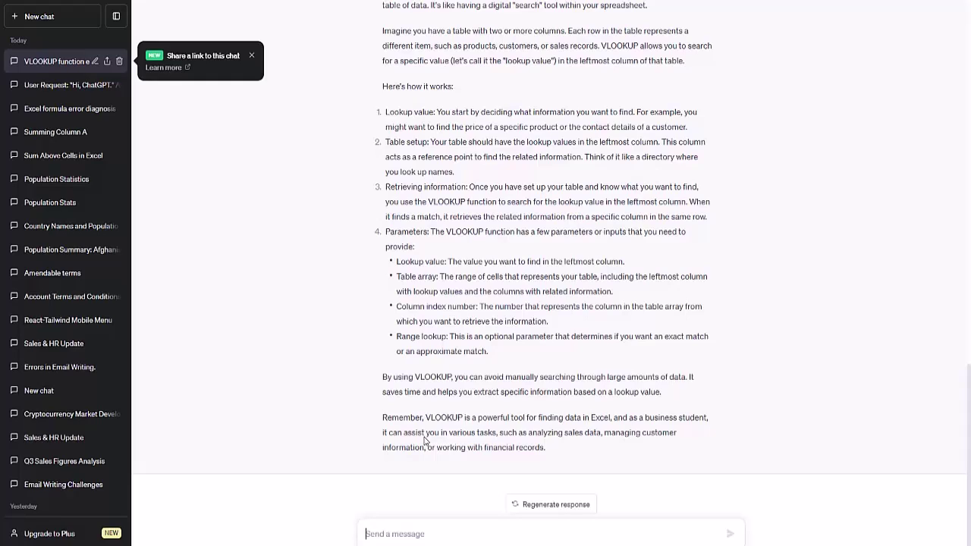
{"action": "type", "text": "Give me a real w"}
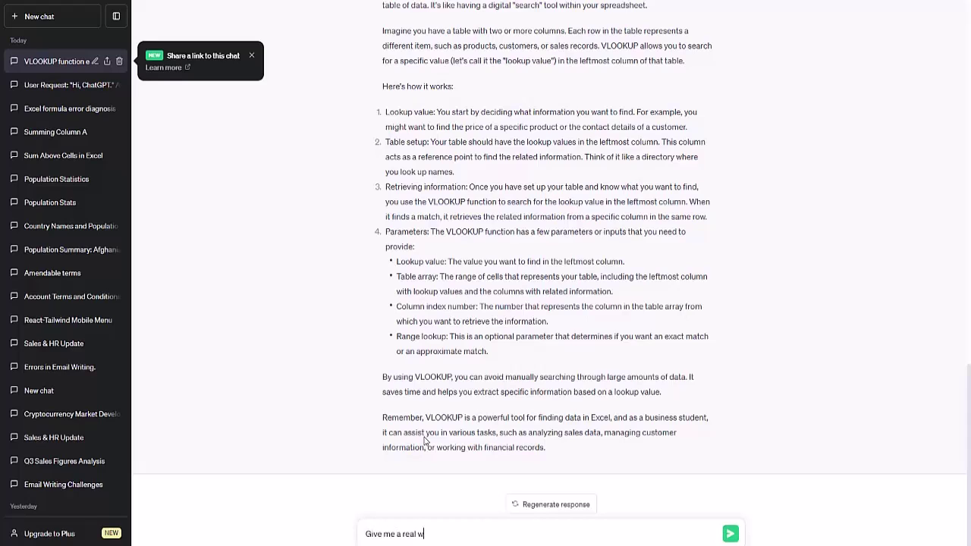
{"action": "type", "text": "orld use caa"}
{"action": "key", "text": "BackSpace"}
{"action": "type", "text": "se of using VLOOKUP "}
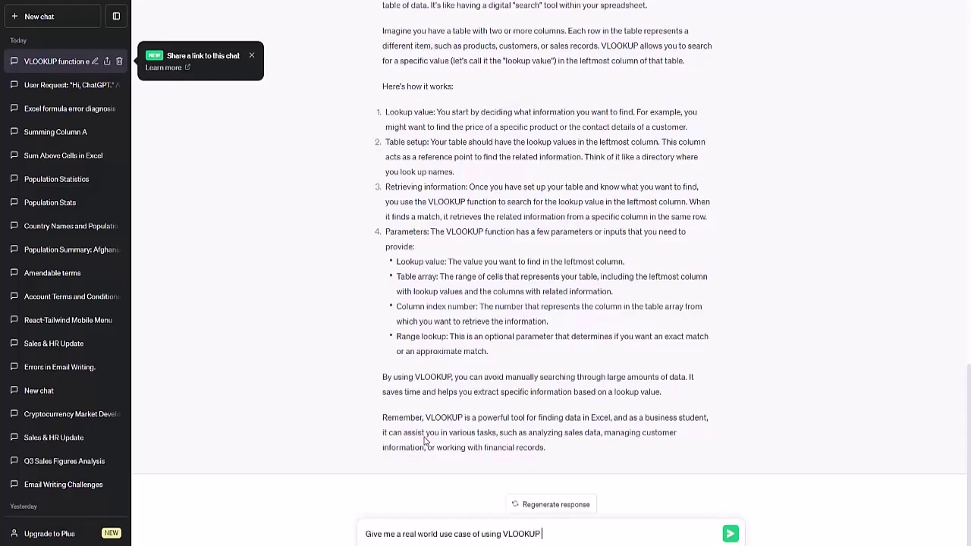
{"action": "type", "text": "to work with a table"}
{"action": "type", "text": "of cryptocurrenc"}
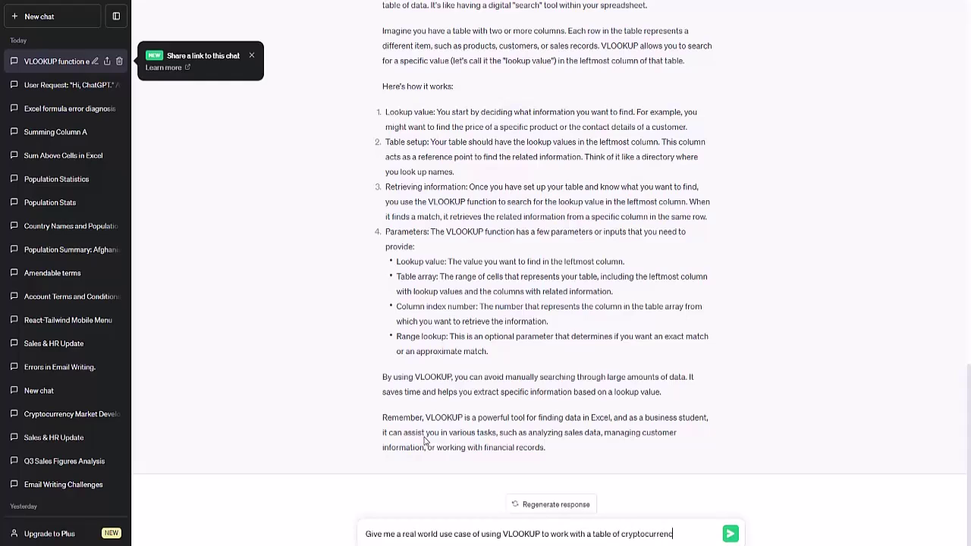
{"action": "type", "text": "ies, their market caps, their tokeno"}
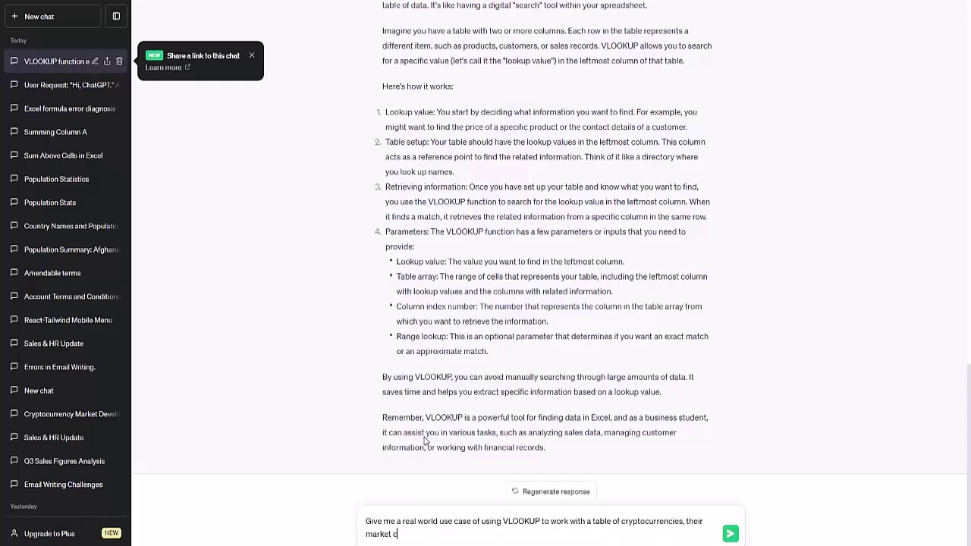
{"action": "type", "text": "mics, etc."}
{"action": "key", "text": "Return"}
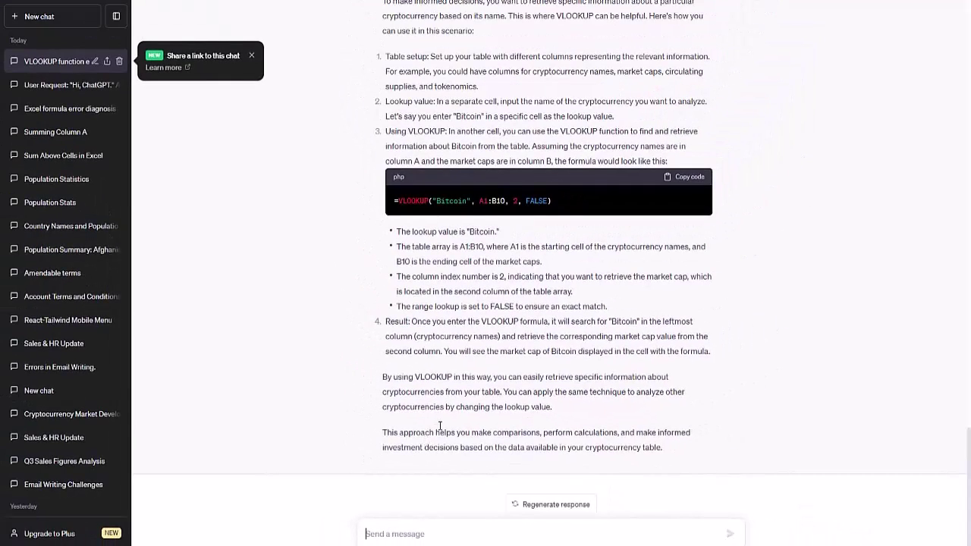
Step: Review the cryptocurrency VLOOKUP example and send the prompt "OK, explain it to me like you are a maniacal anime villain."
{"action": "scroll", "coordinate": [521, 363], "scroll_direction": "up", "scroll_amount": 1}
{"action": "scroll", "coordinate": [524, 359], "scroll_direction": "up", "scroll_amount": 5}
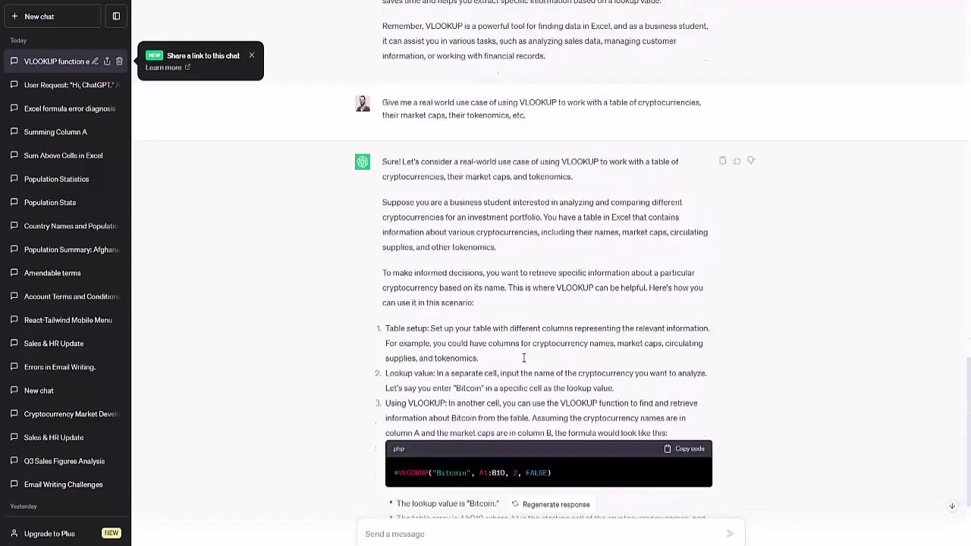
{"action": "scroll", "coordinate": [523, 359], "scroll_direction": "down", "scroll_amount": 3}
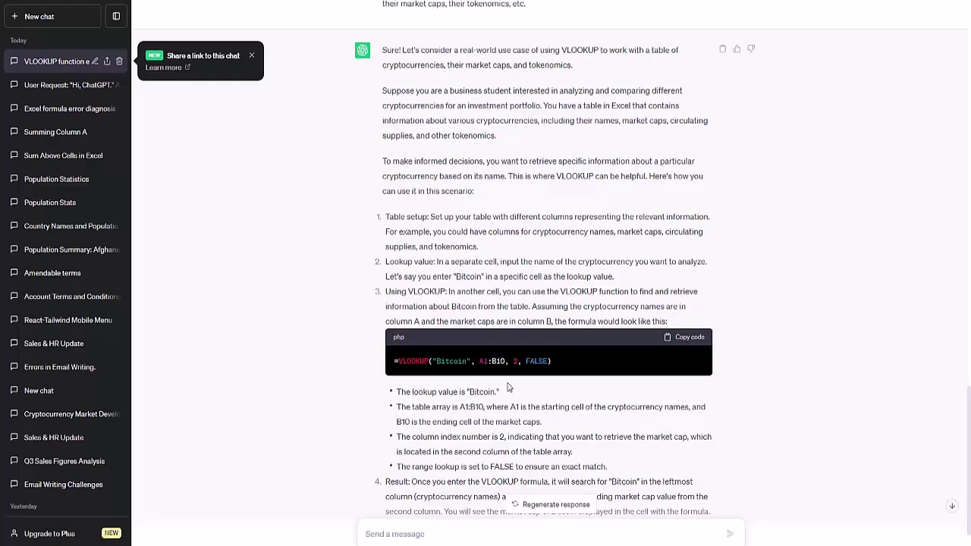
{"action": "scroll", "coordinate": [512, 391], "scroll_direction": "down", "scroll_amount": 3}
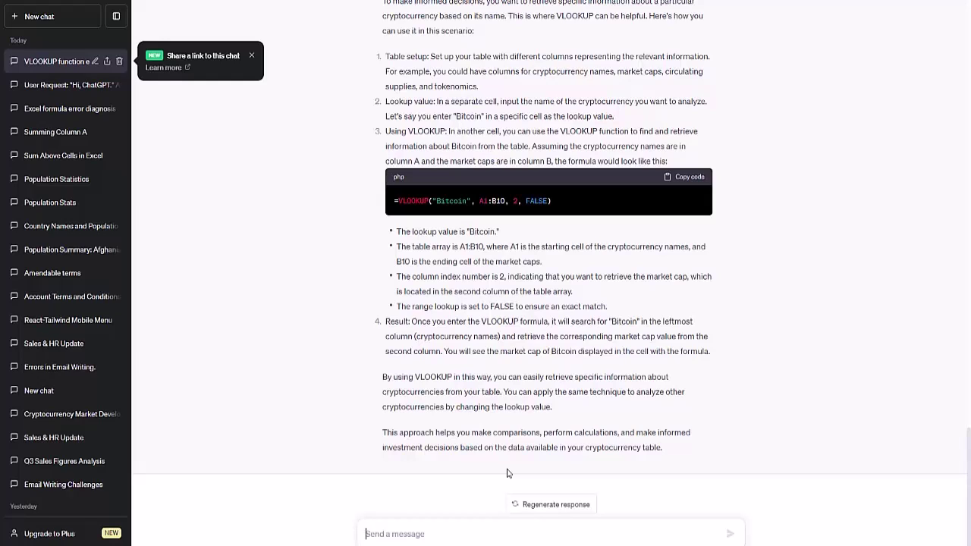
{"action": "type", "text": "OK, explainit to"}
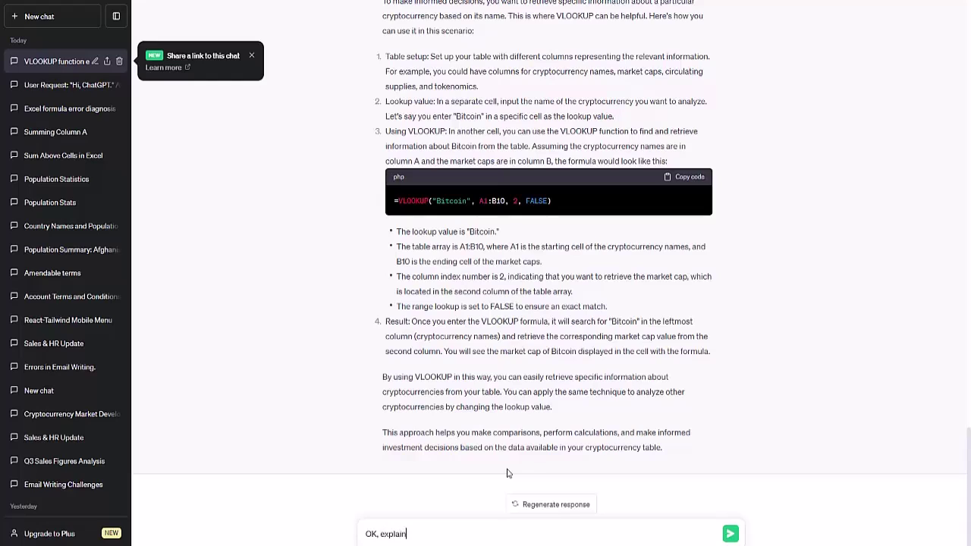
{"action": "key", "text": "BackSpace"}
{"action": "key", "text": "BackSpace"}
{"action": "key", "text": "BackSpace"}
{"action": "key", "text": "BackSpace"}
{"action": "key", "text": "BackSpace"}
{"action": "type", "text": "it to me like you are a"}
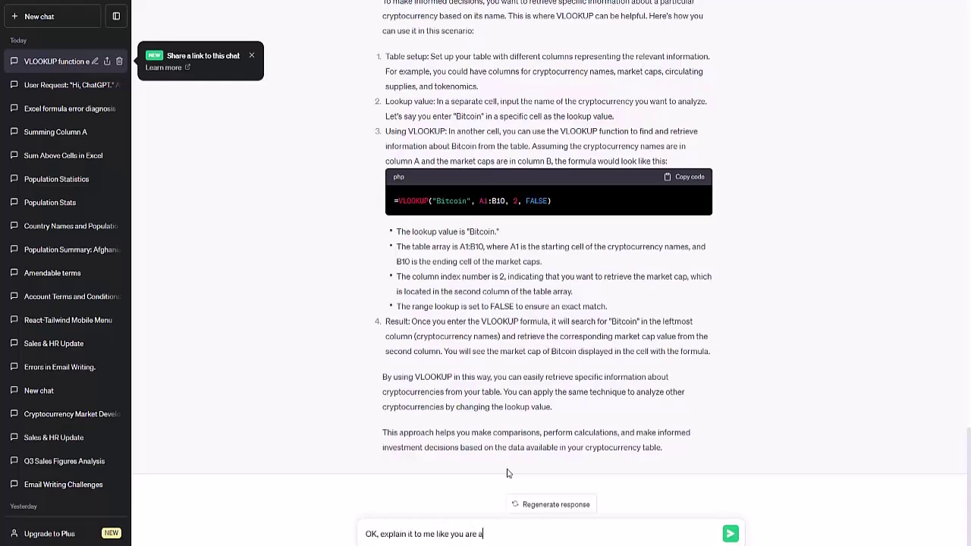
{"action": "type", "text": " manical"}
{"action": "key", "text": "BackSpace"}
{"action": "key", "text": "BackSpace"}
{"action": "key", "text": "BackSpace"}
{"action": "key", "text": "BackSpace"}
{"action": "type", "text": "acal anime villain."}
{"action": "key", "text": "Return"}
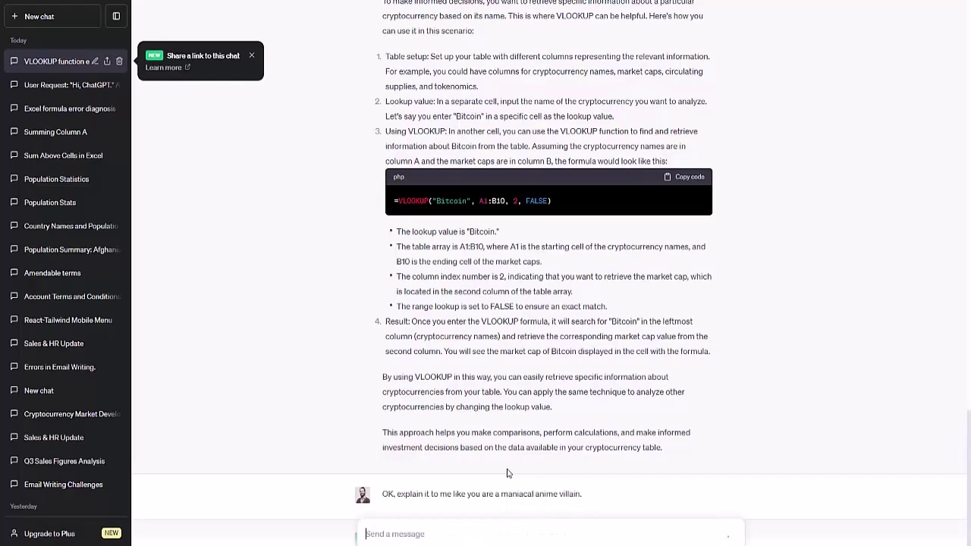